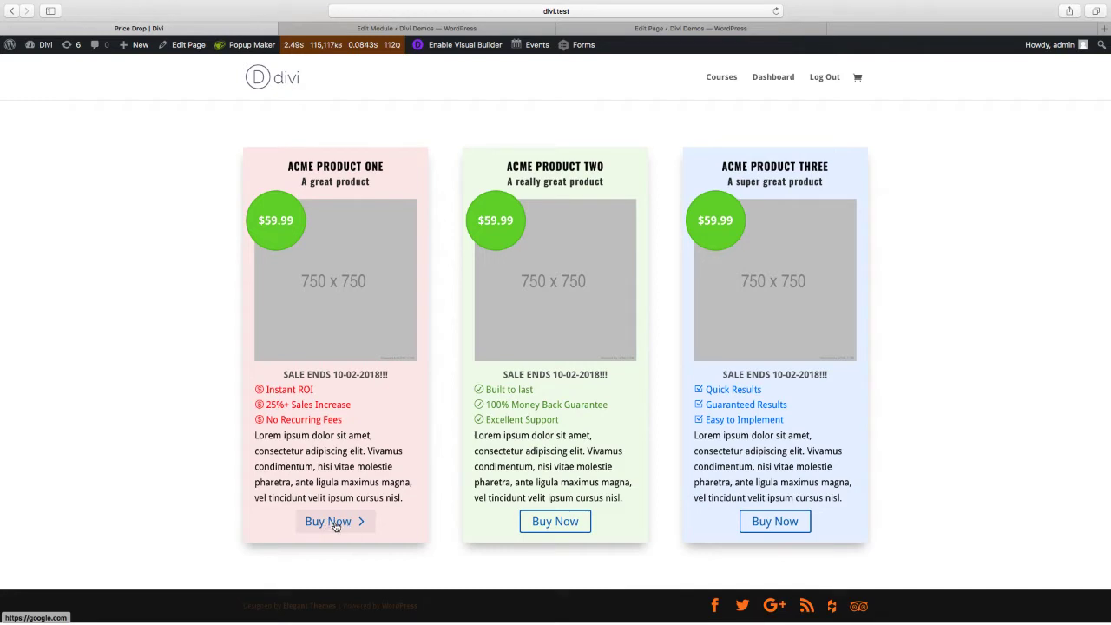
Add another field to the Price Drop module with label "Product URL", identifier "product_url" and description "Enter the URL for the product.".
click(415, 28)
scroll(358, 261, down, 8)
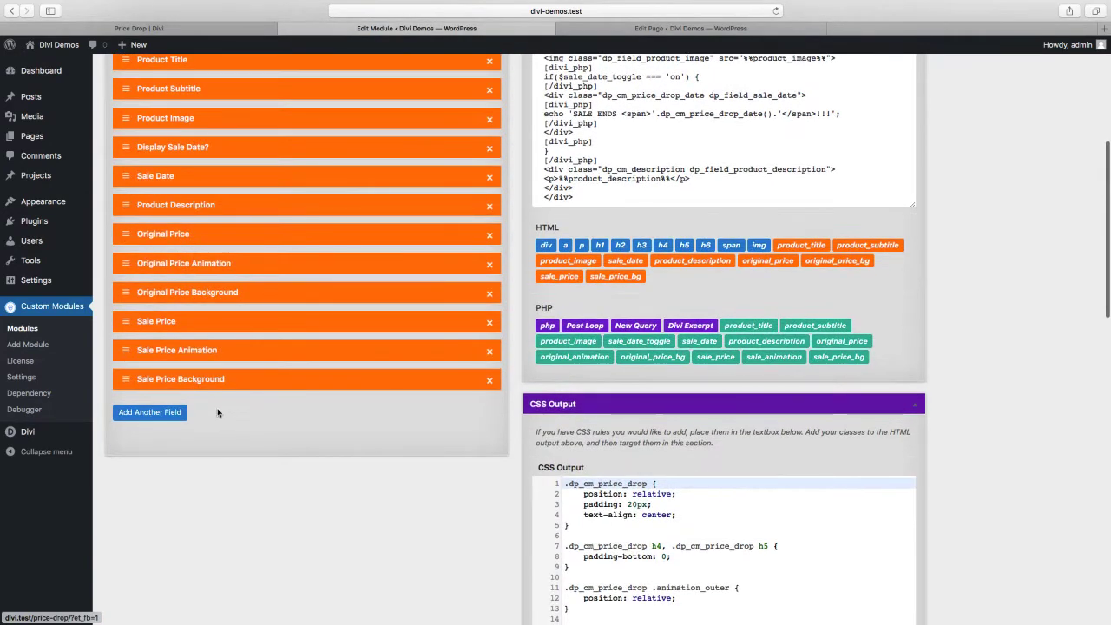
click(171, 412)
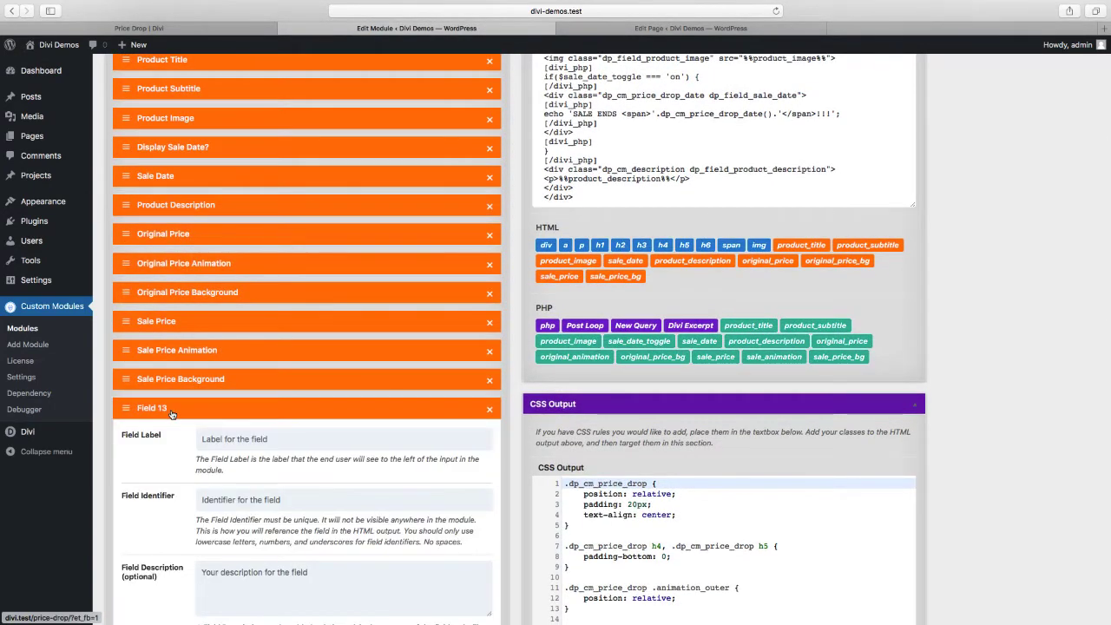
click(211, 439)
text(Product U)
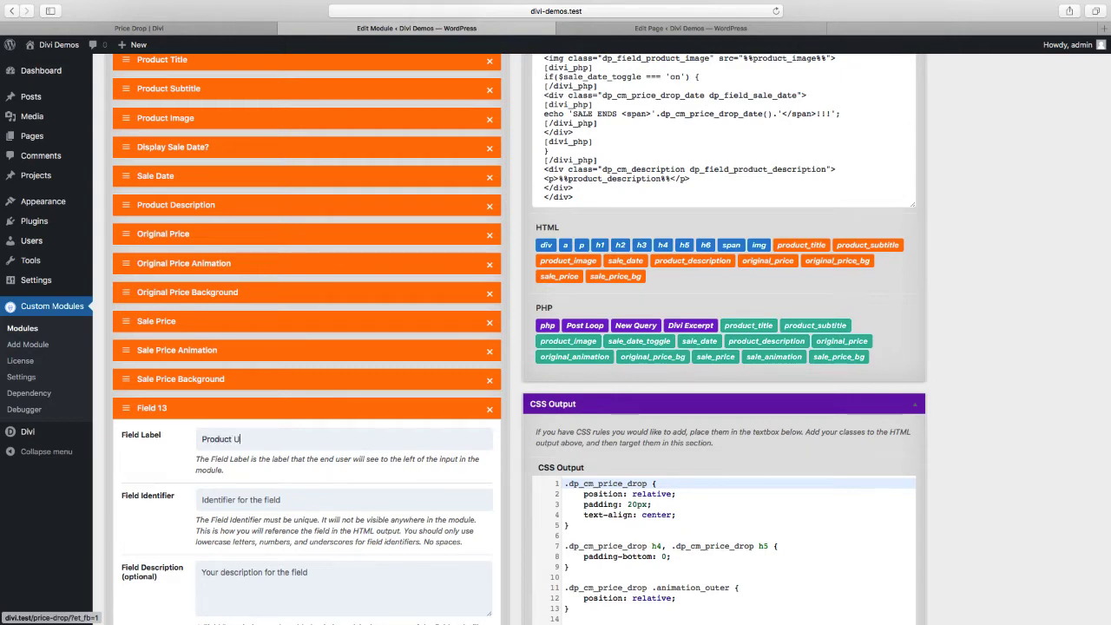
text(rlRL)
click(216, 499)
text(product_url)
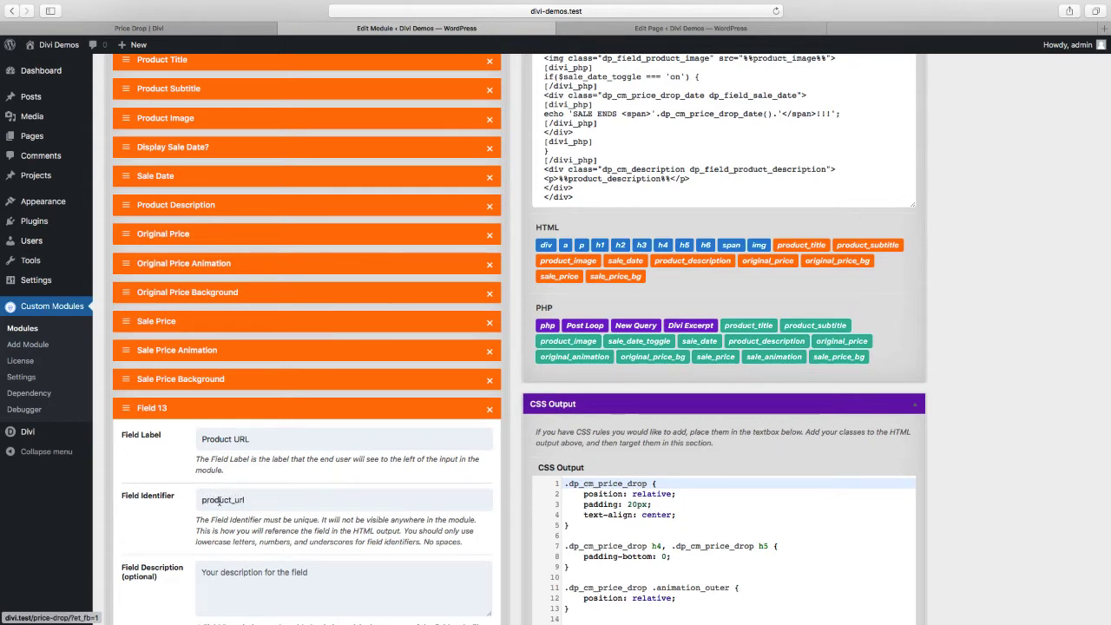
click(321, 583)
text(Enter the URL)
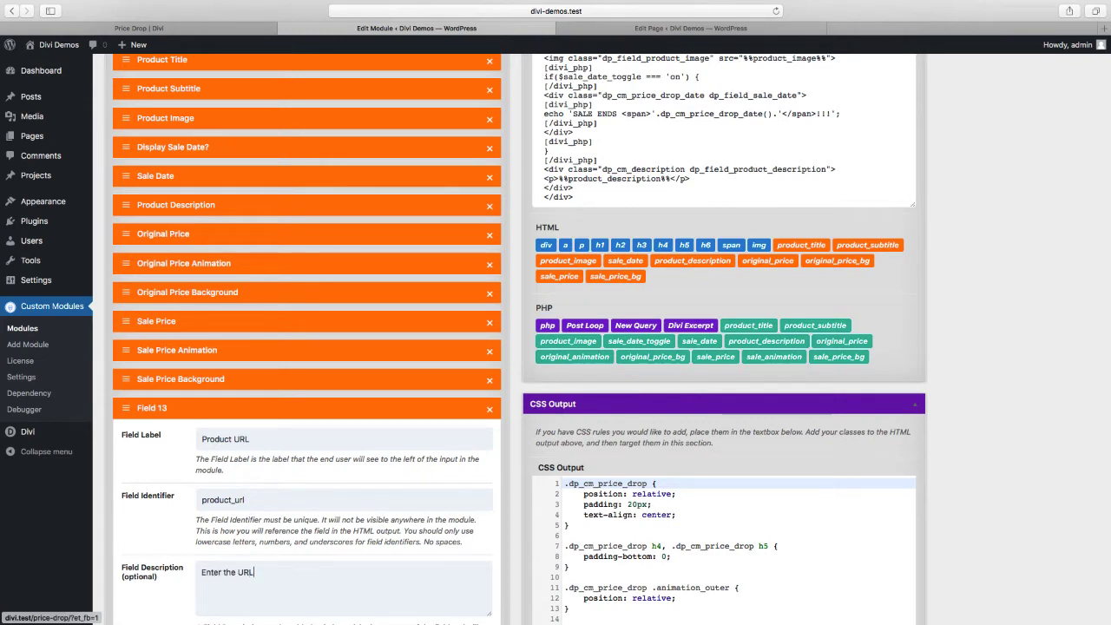
text( for the product.)
Set the new Product URL field's type to Button with the default text "Buy Now".
scroll(281, 544, down, 5)
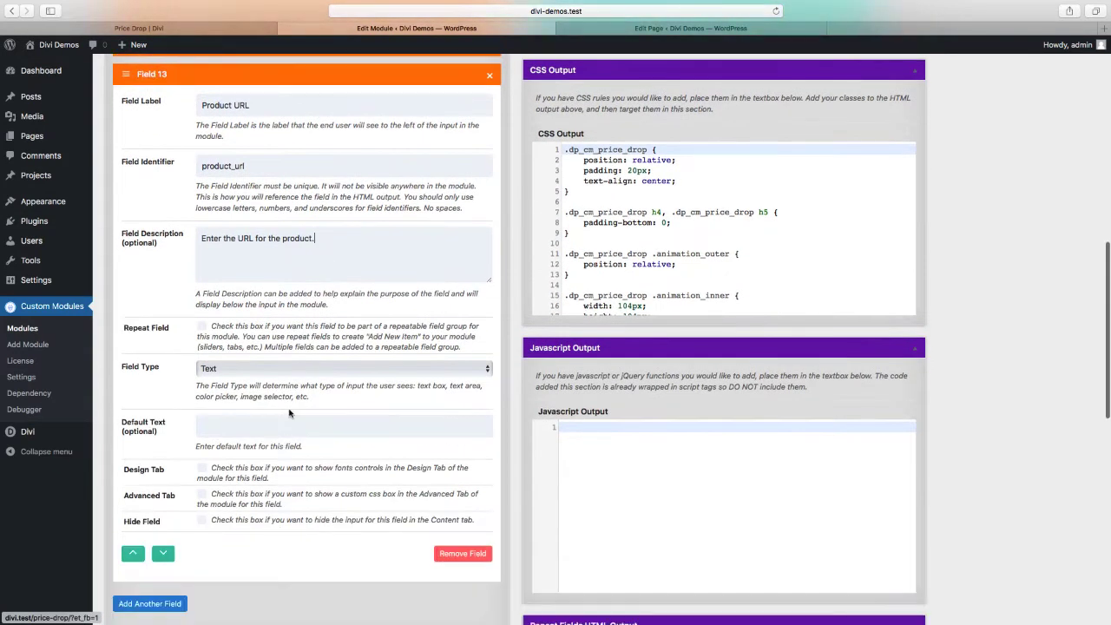
click(256, 372)
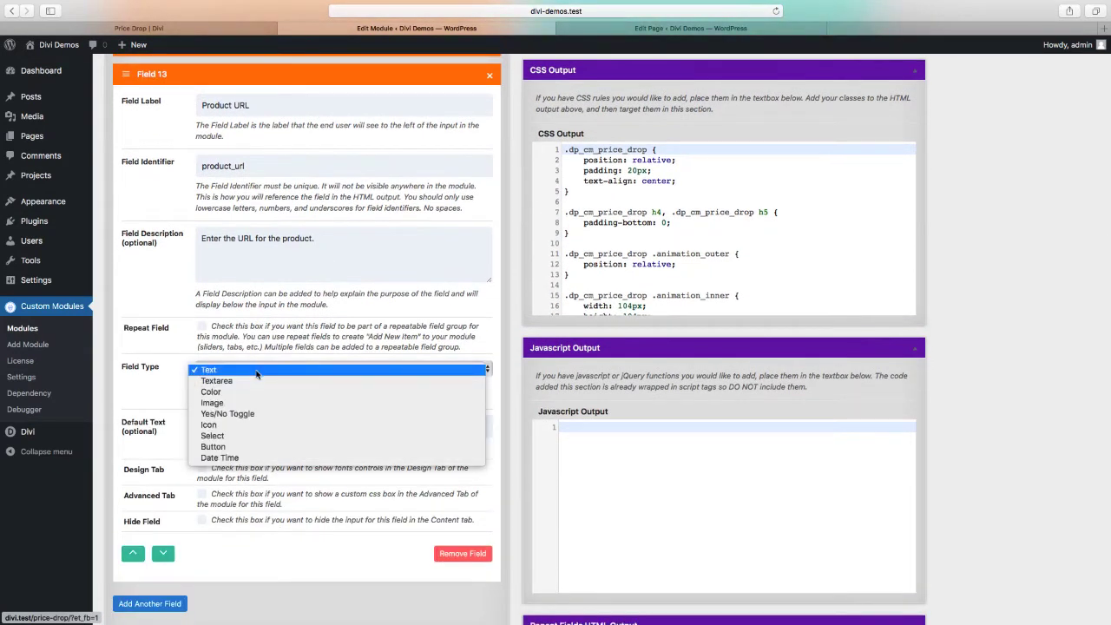
click(229, 447)
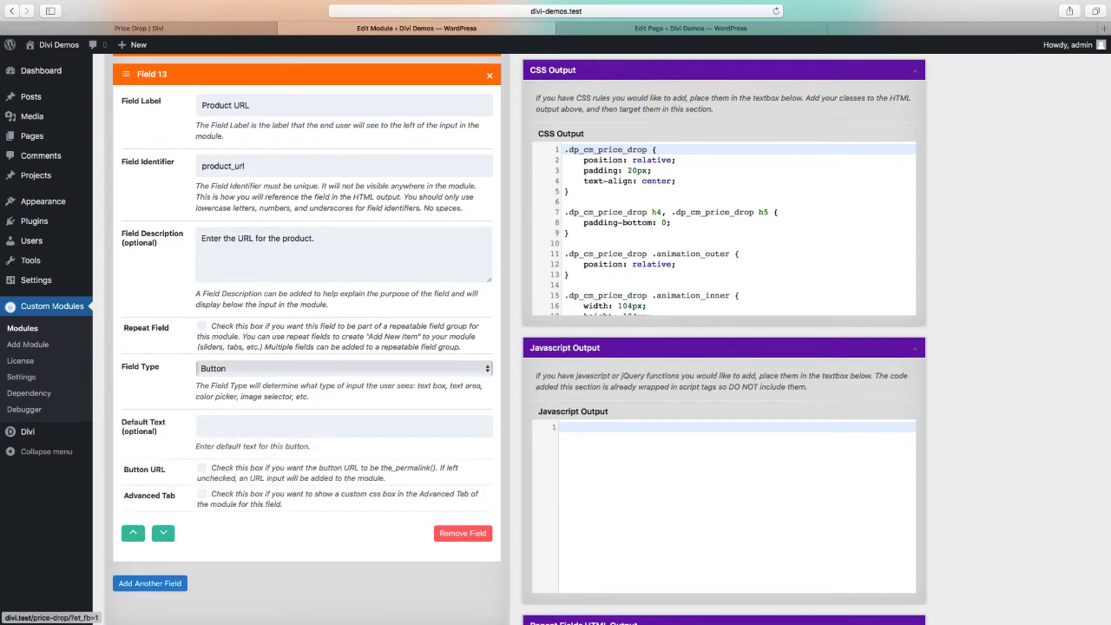
text(Buy Now)
Enable the custom CSS box in the Advanced tab for the Product URL field and update the module.
scroll(183, 417, down, 2)
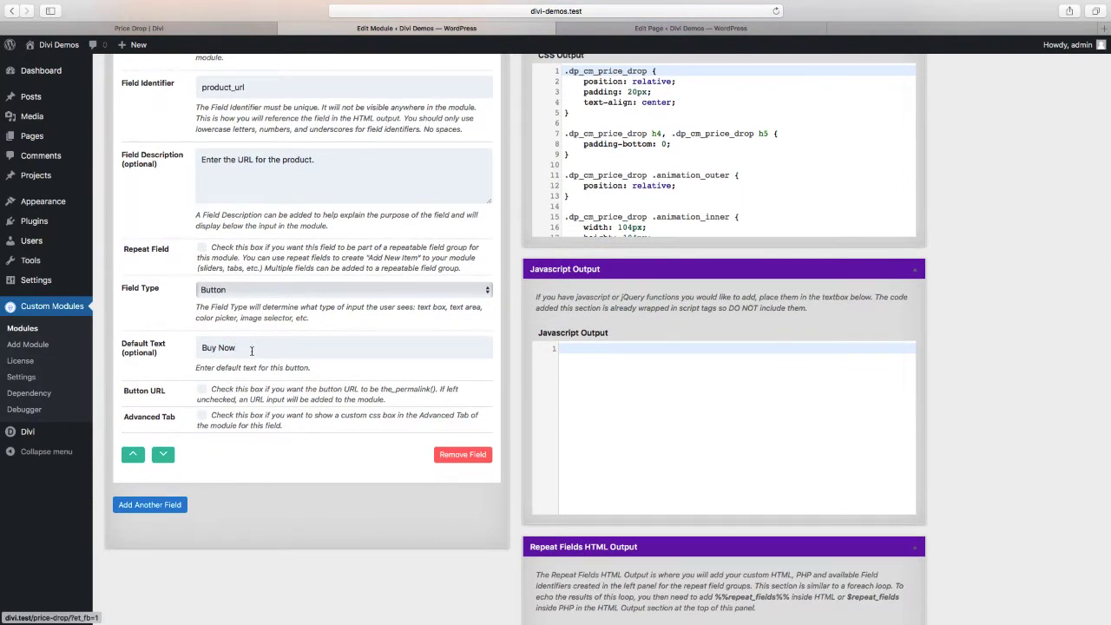
scroll(224, 371, down, 1)
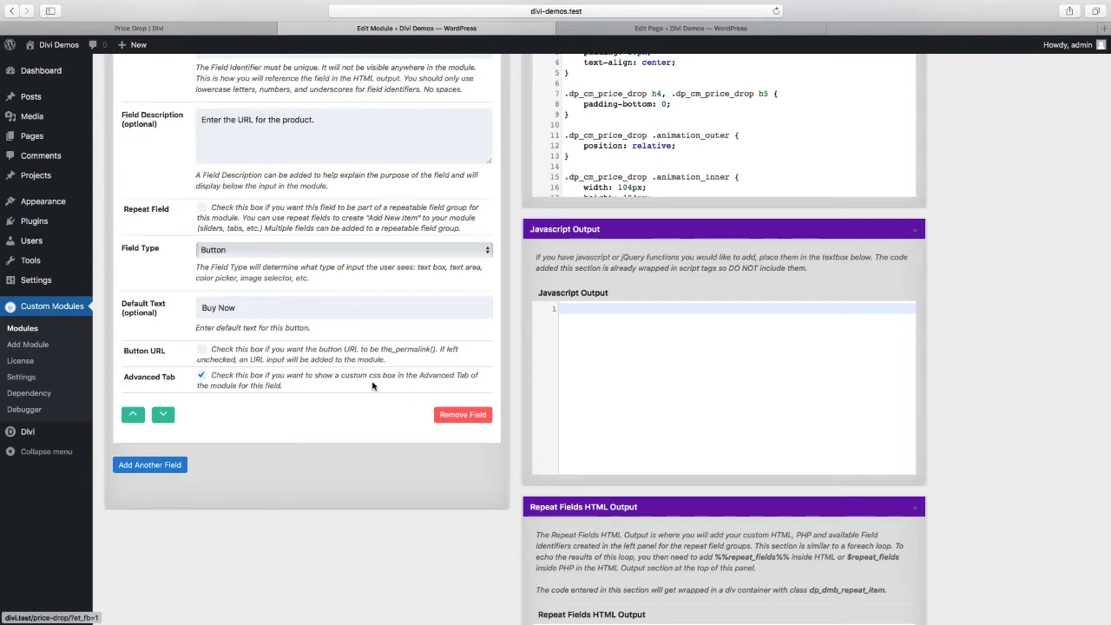
scroll(373, 385, up, 15)
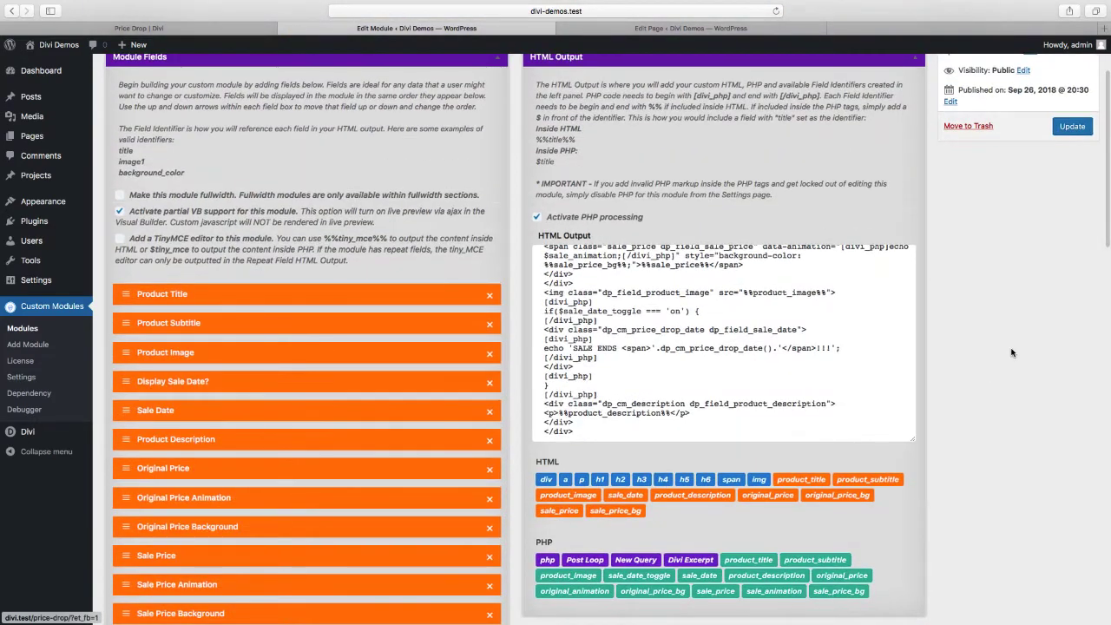
click(1071, 125)
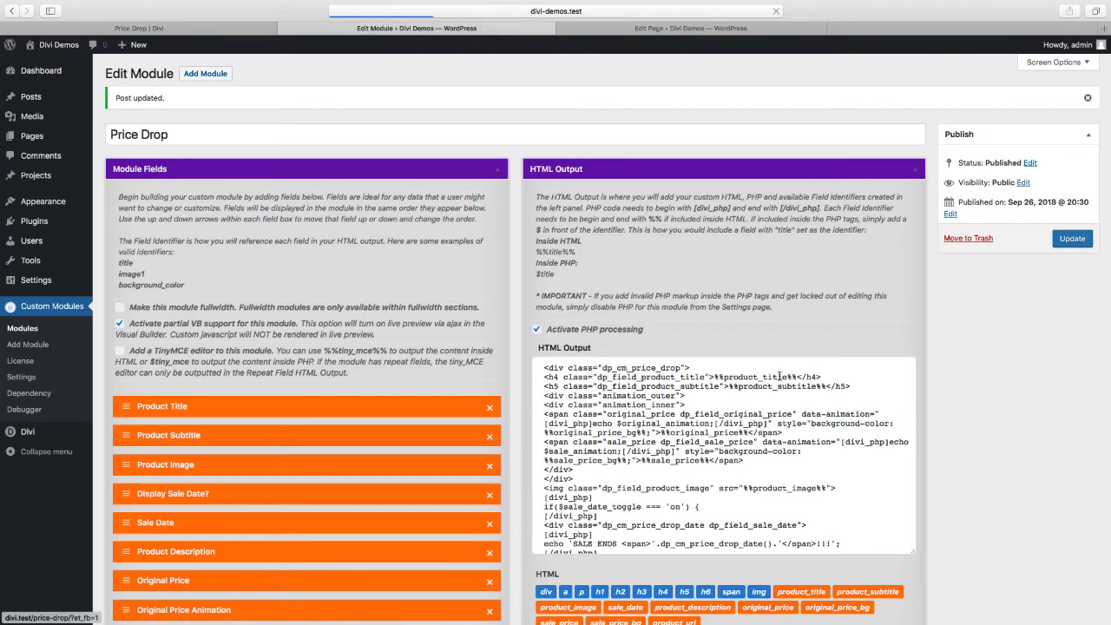
Insert %%product_url%% on its own line before the last closing div of the HTML output and update the module.
scroll(778, 377, down, 6)
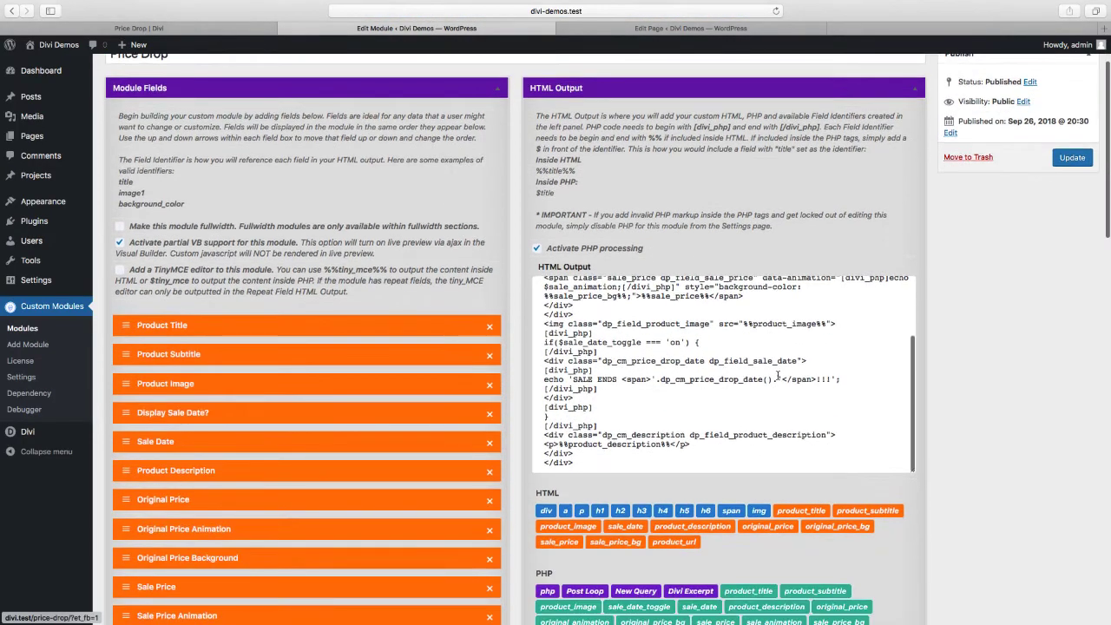
scroll(597, 451, down, 1)
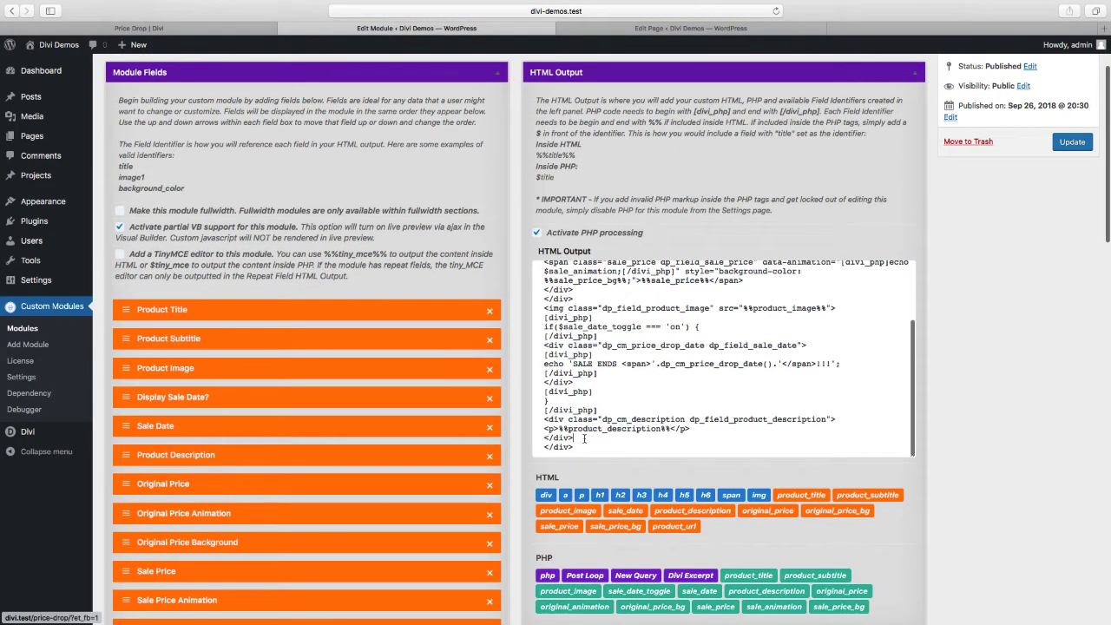
click(584, 438)
scroll(647, 430, down, 2)
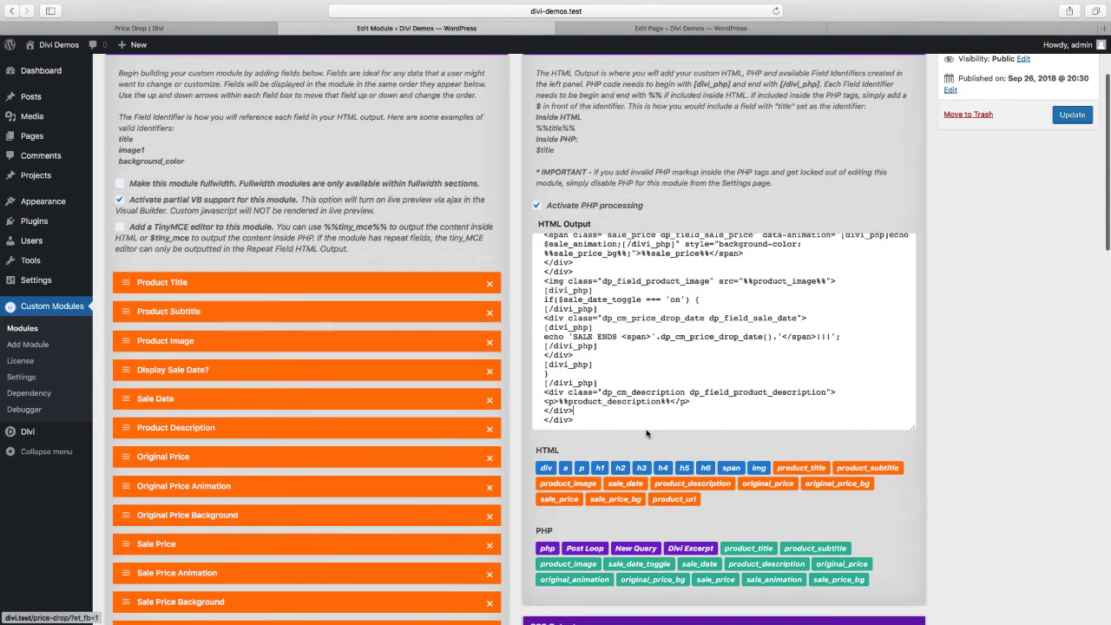
key(Return)
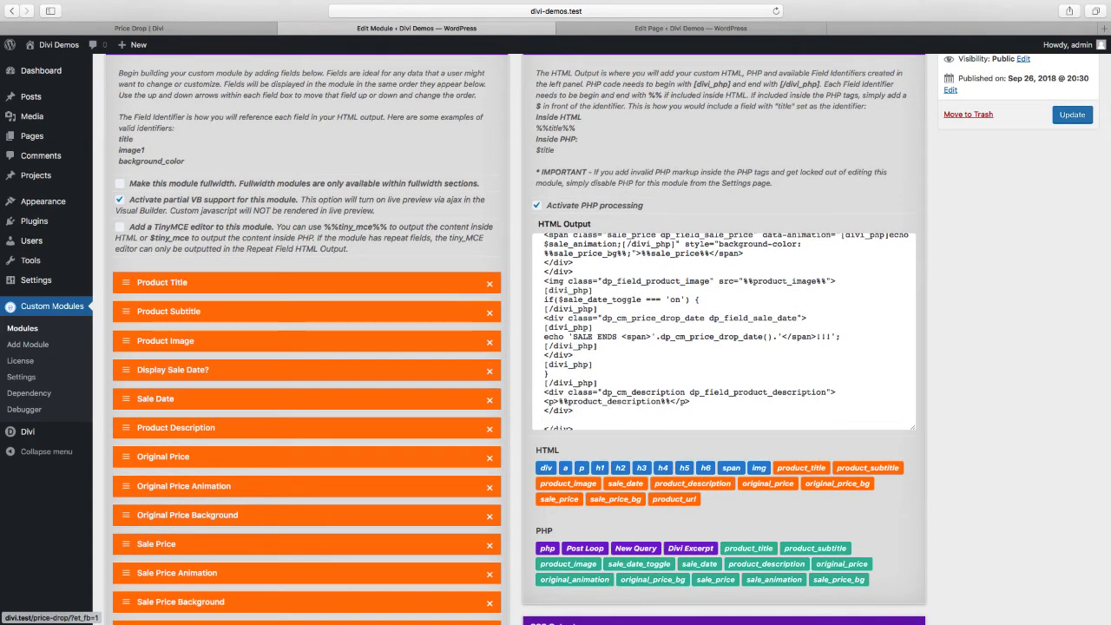
scroll(729, 330, down, 1)
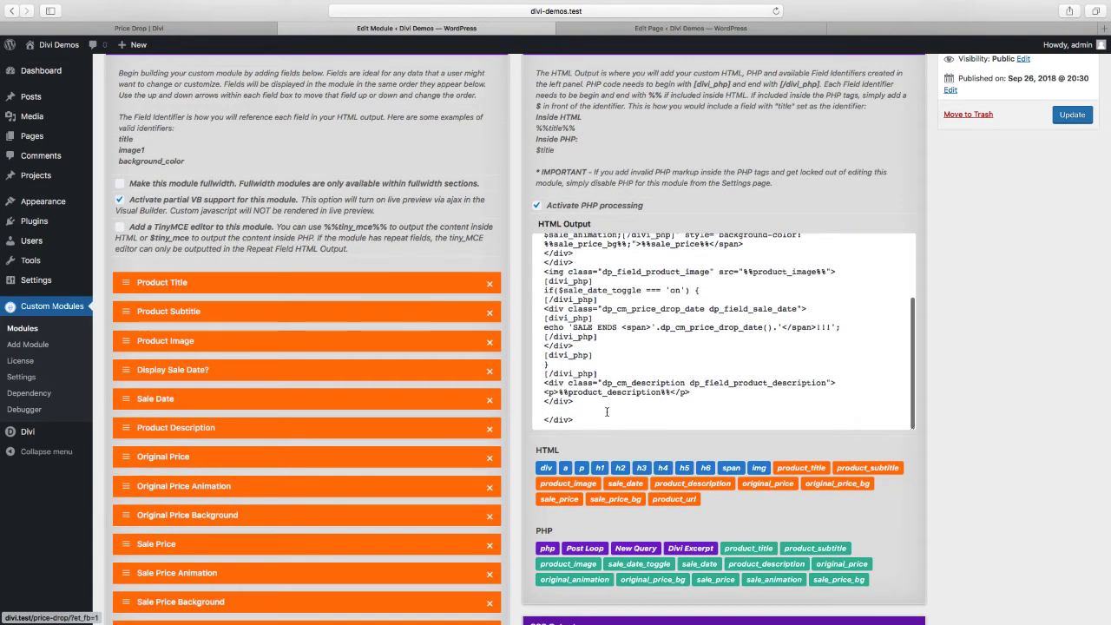
click(674, 501)
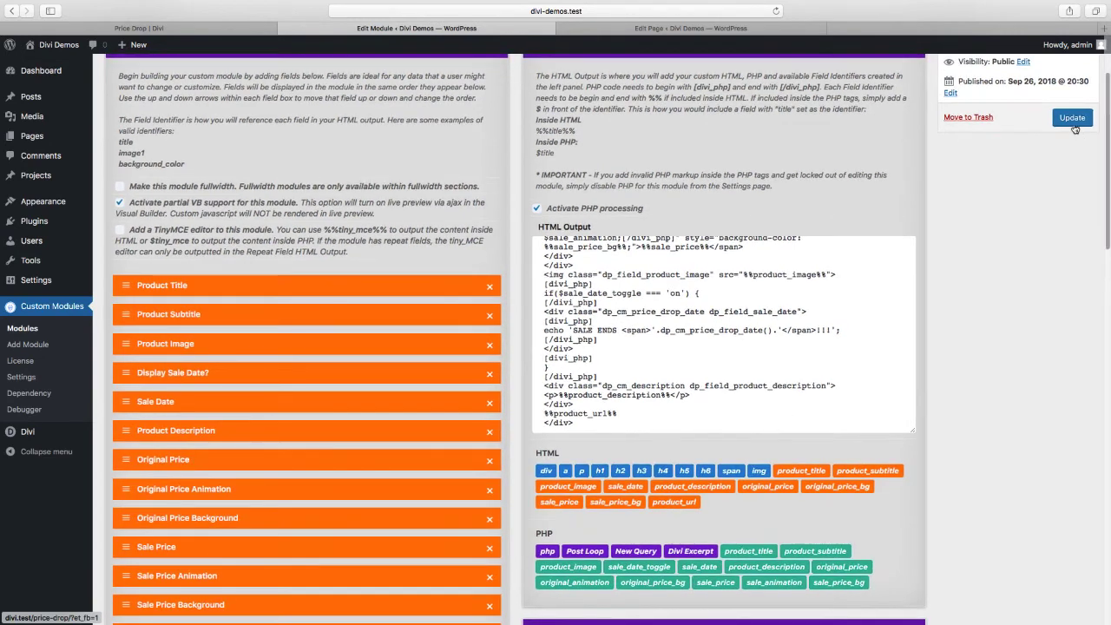
click(1072, 114)
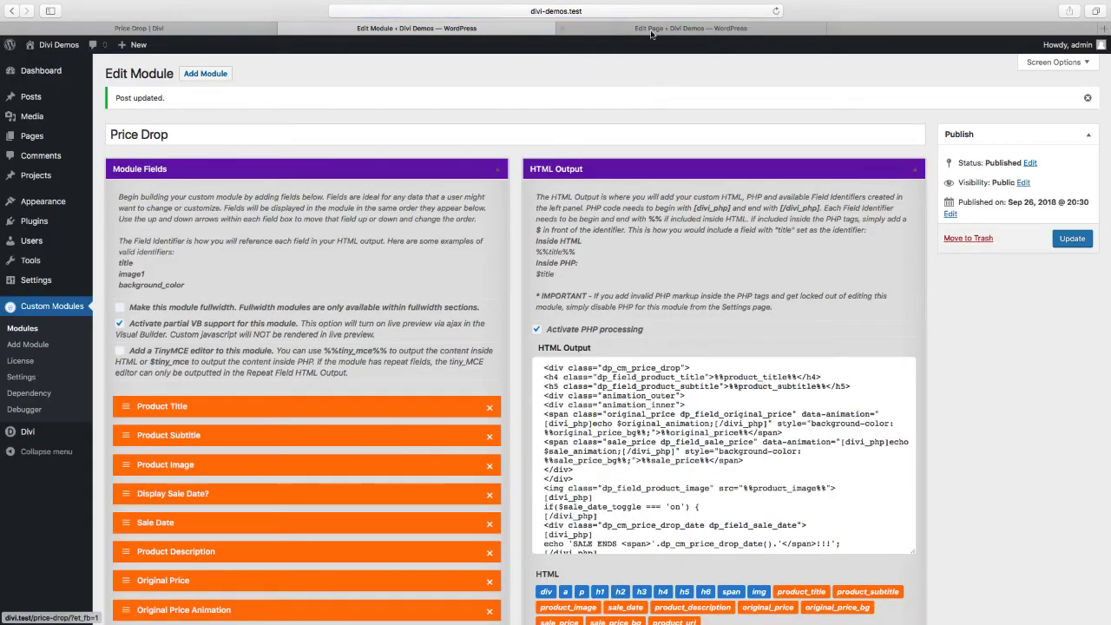
Reload the Price Drop Demo page editor and open the Price Drop module's settings at the Product URL options.
click(650, 28)
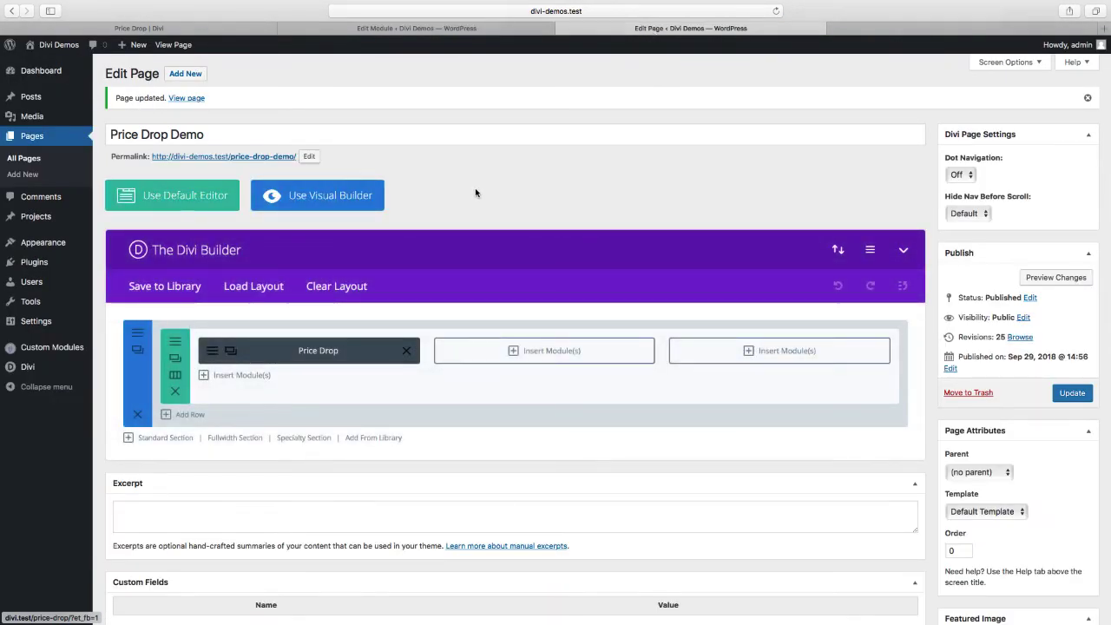
click(775, 11)
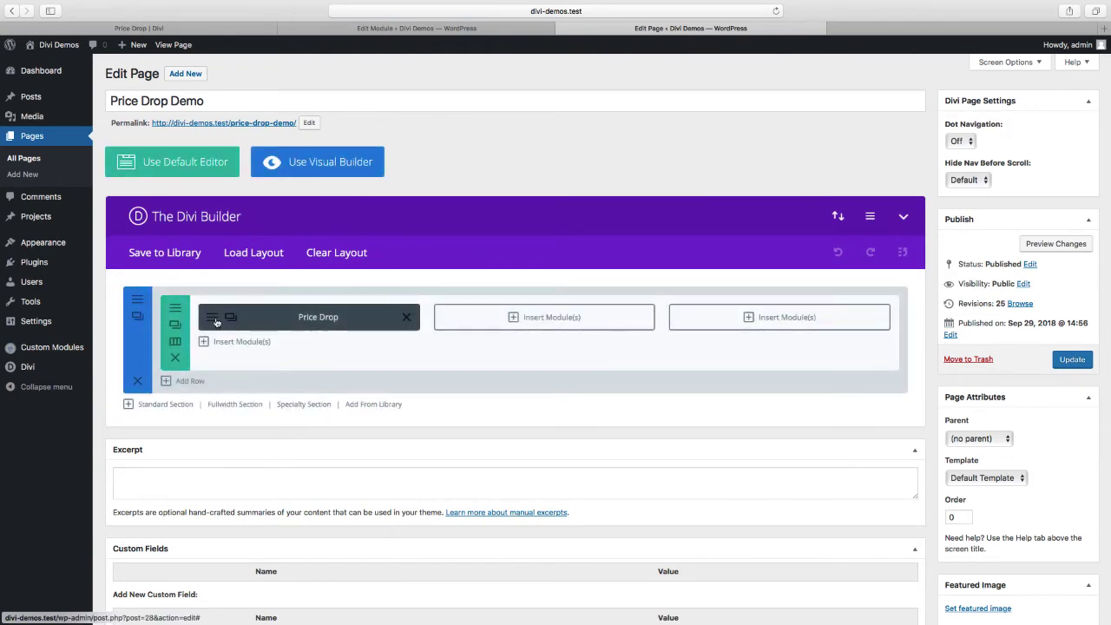
click(216, 322)
scroll(280, 351, down, 5)
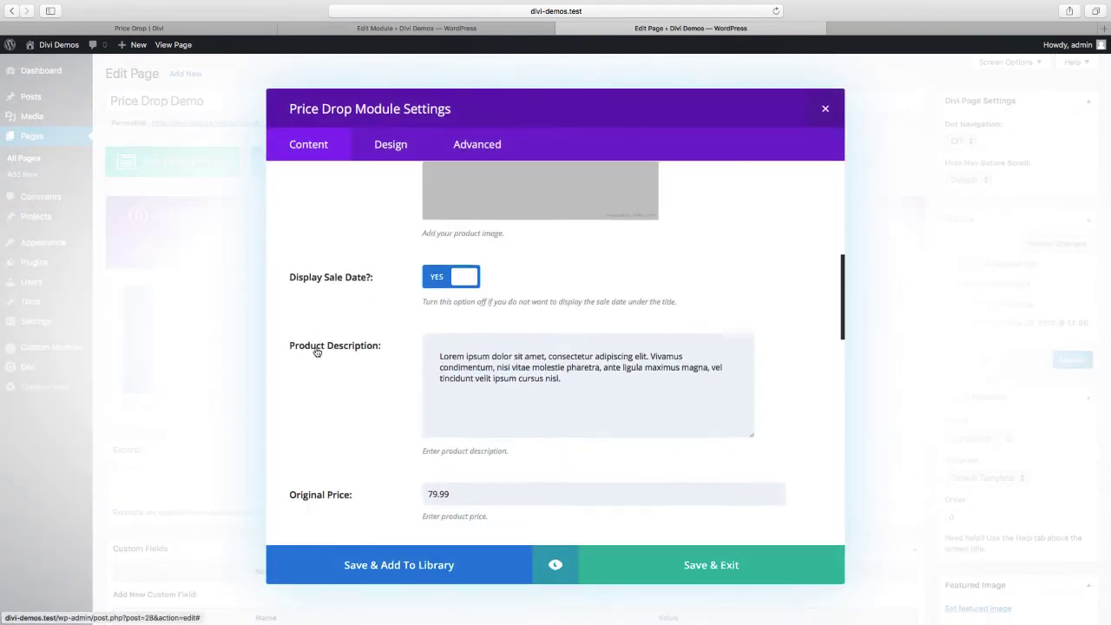
scroll(317, 350, down, 10)
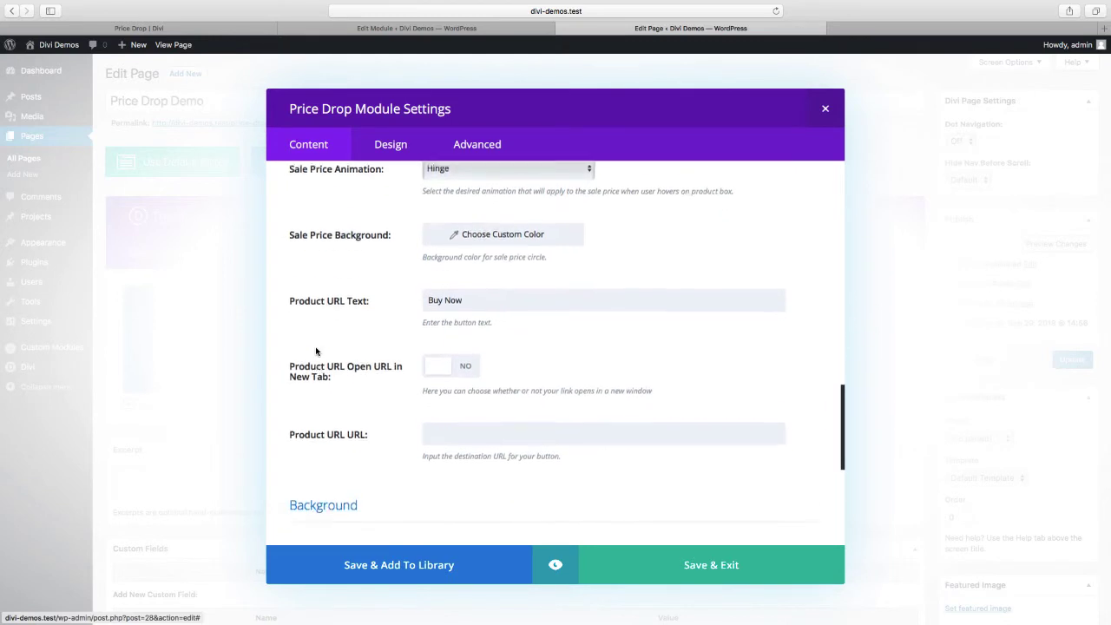
scroll(316, 351, down, 1)
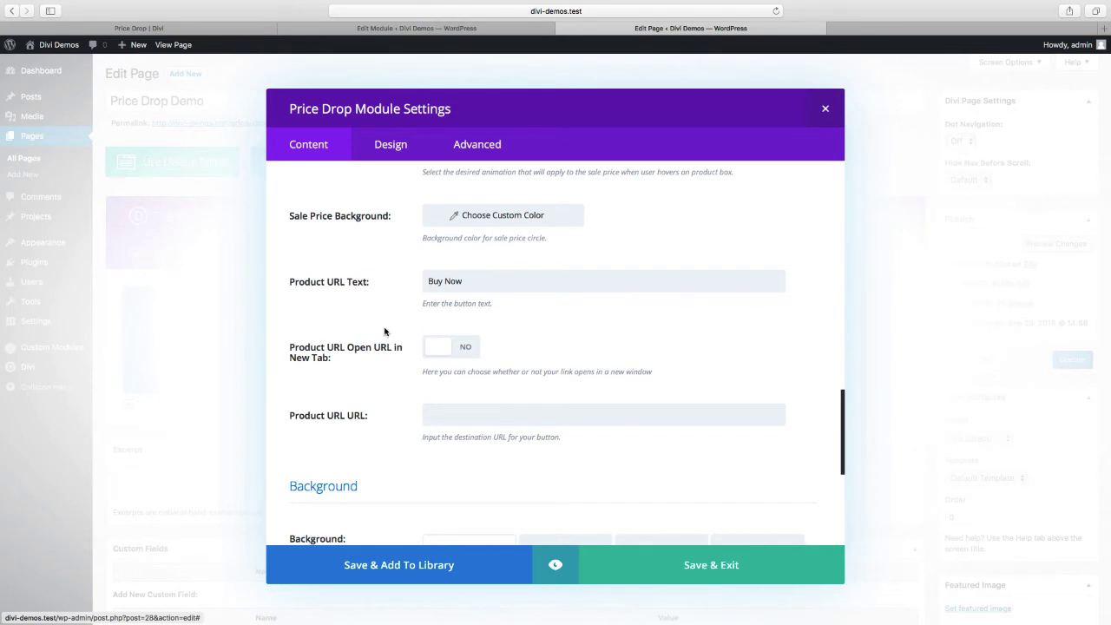
scroll(386, 332, down, 2)
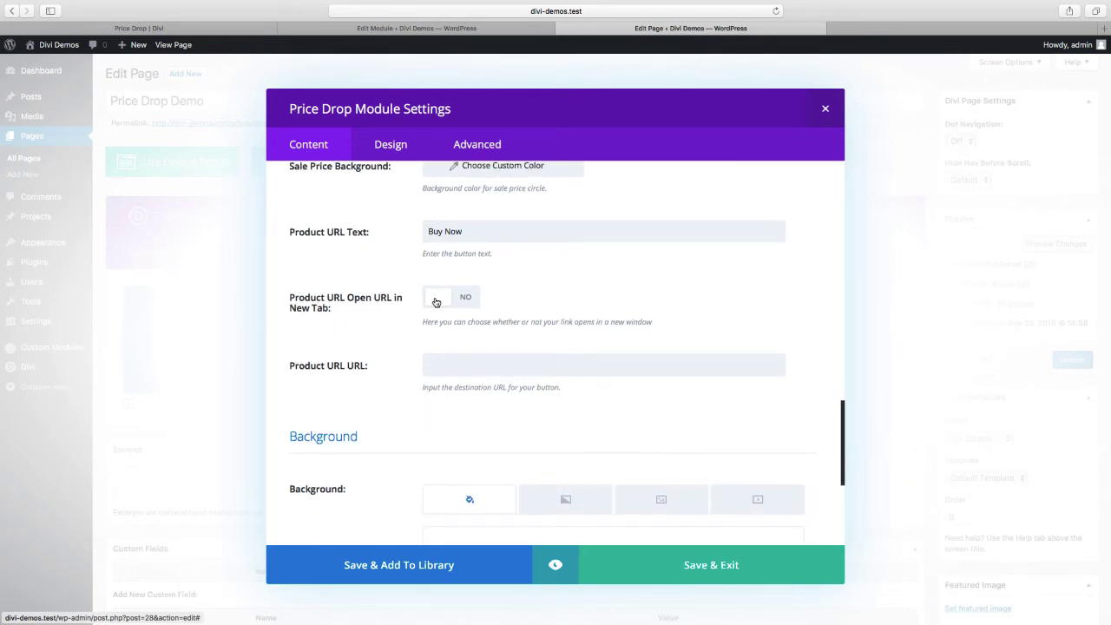
Set the Product URL button's destination to google.com and save the module settings.
click(483, 367)
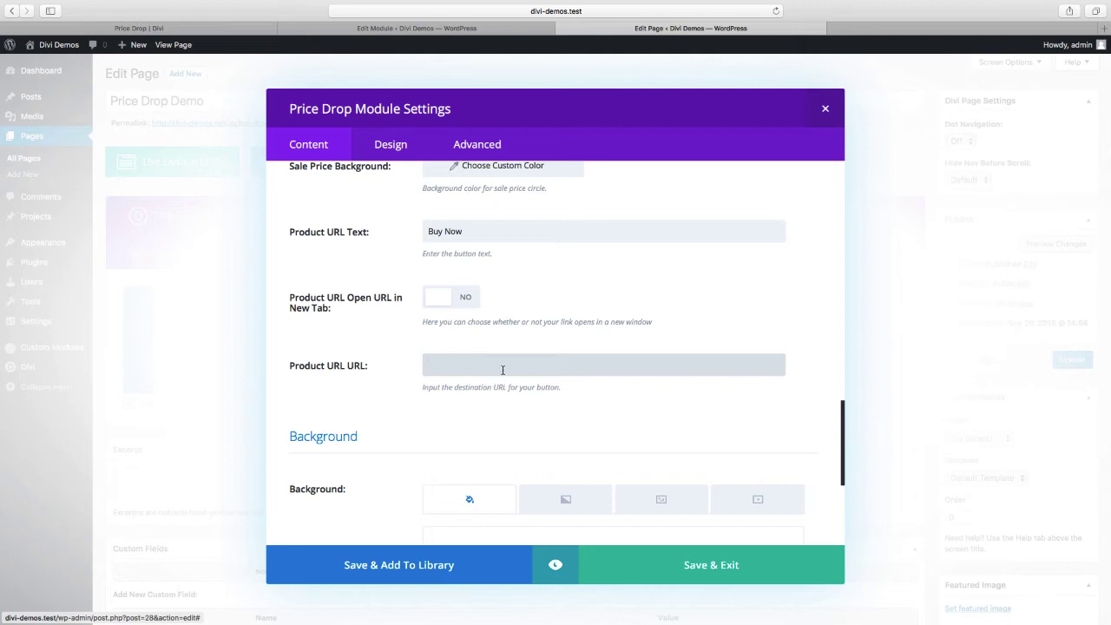
text(http://gog)
text(gle.com)
click(673, 569)
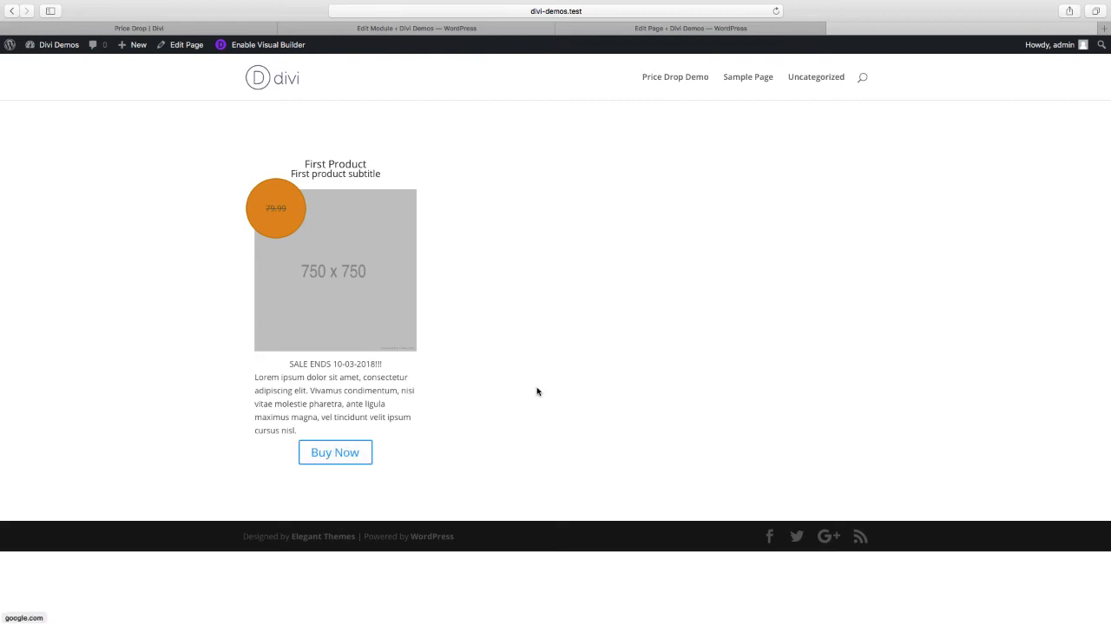
Reopen the Price Drop module's design settings from the page editor and turn on custom styles for Product URL.
click(672, 29)
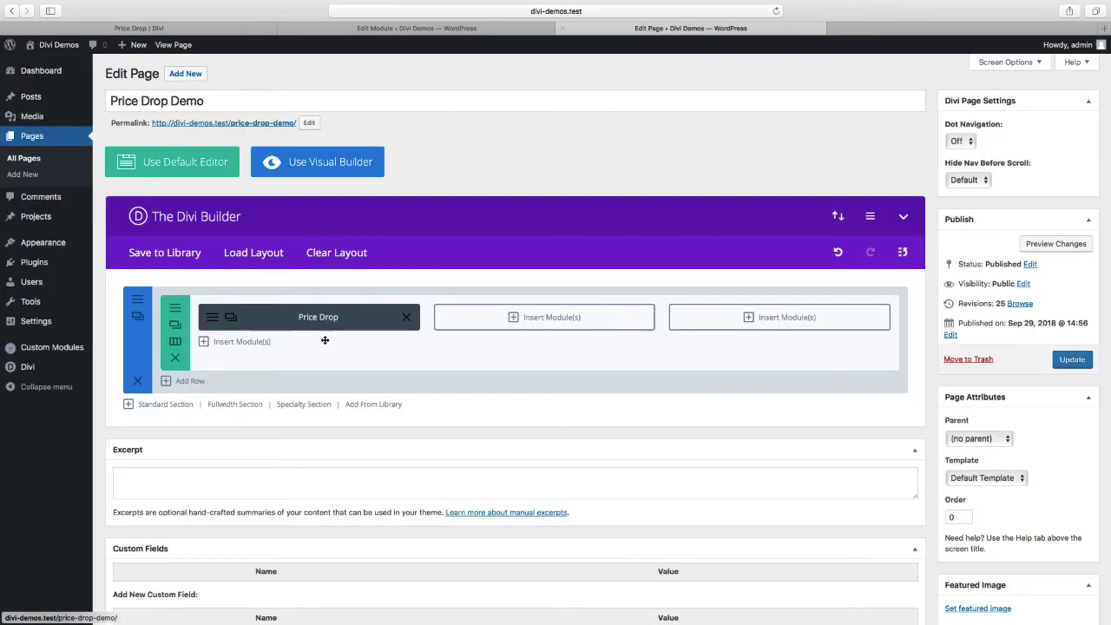
click(214, 321)
click(399, 149)
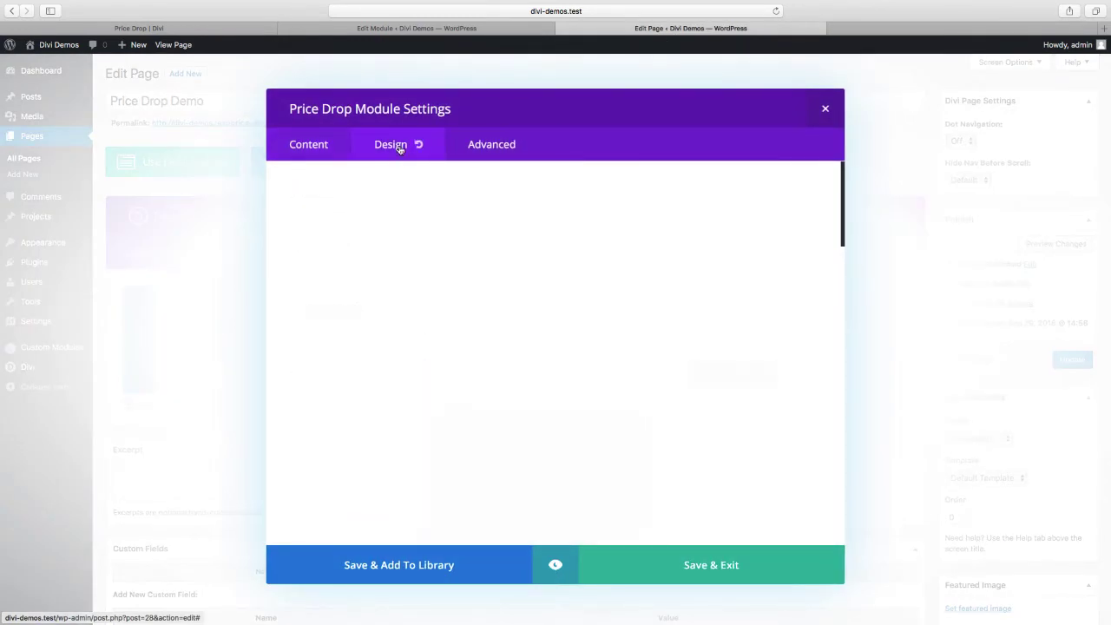
scroll(355, 402, down, 5)
scroll(355, 401, down, 15)
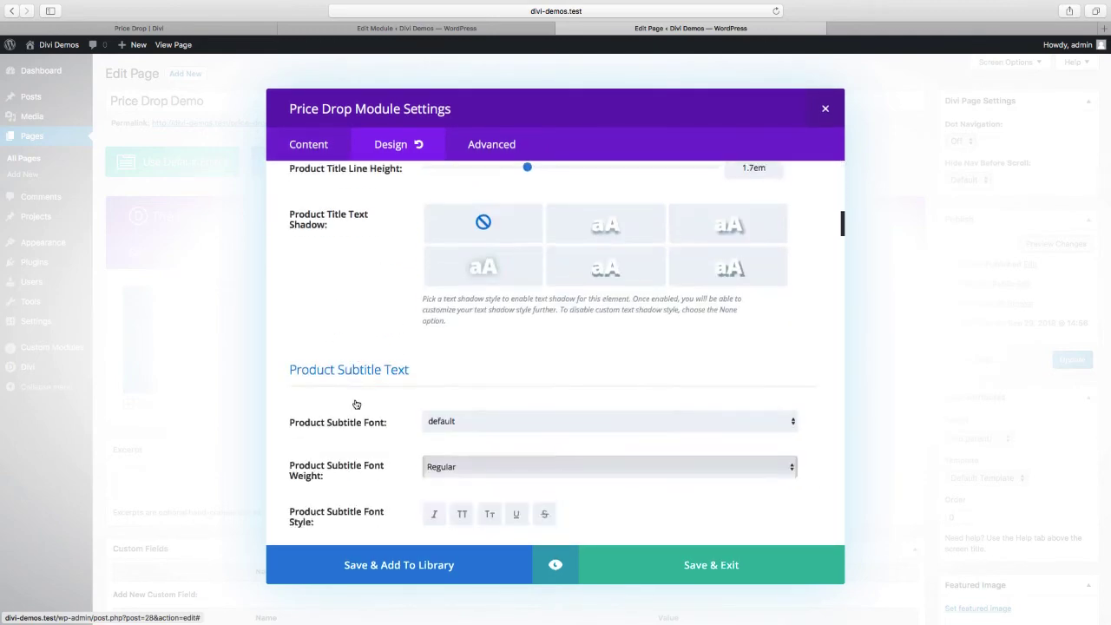
scroll(358, 406, down, 15)
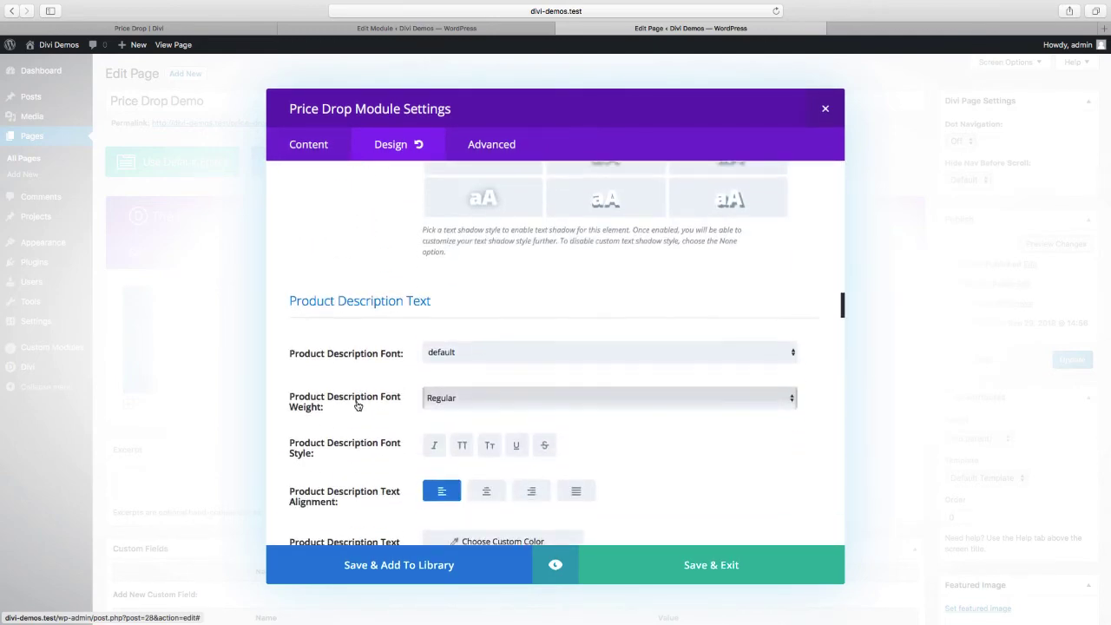
scroll(357, 406, down, 15)
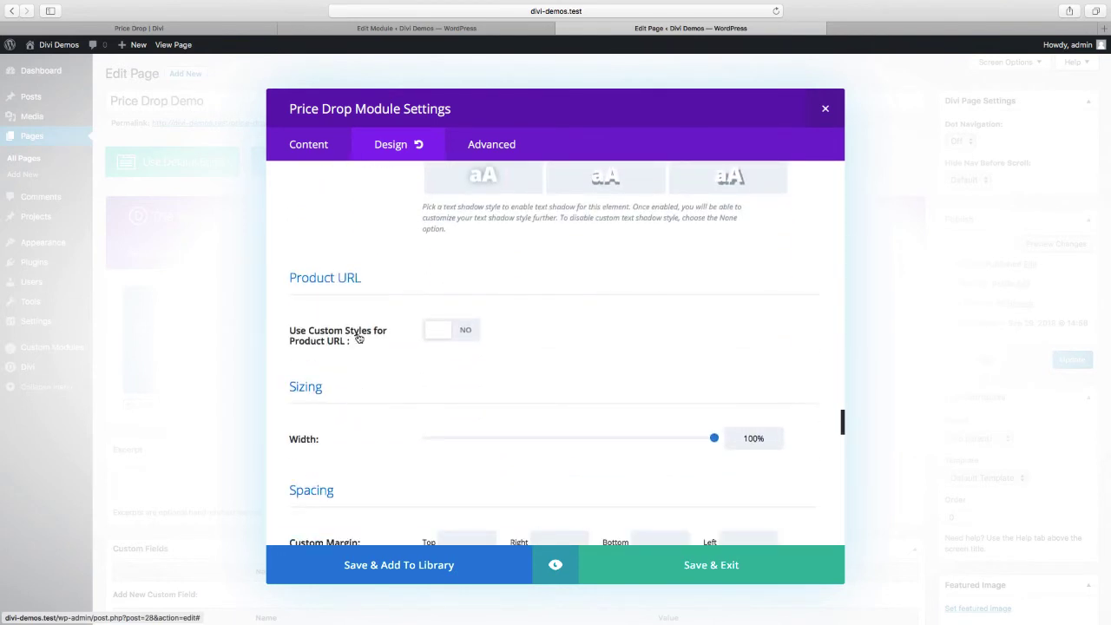
click(442, 334)
Set the Product URL button's text color to white (#ffffff) and its border color to black.
scroll(384, 417, down, 3)
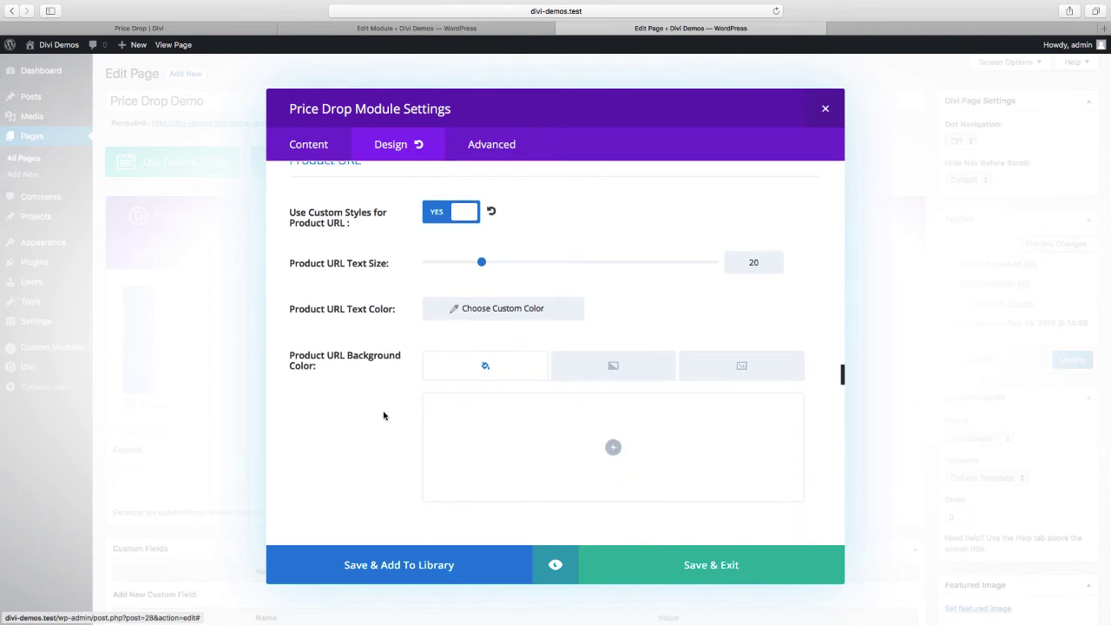
click(492, 311)
scroll(385, 444, down, 3)
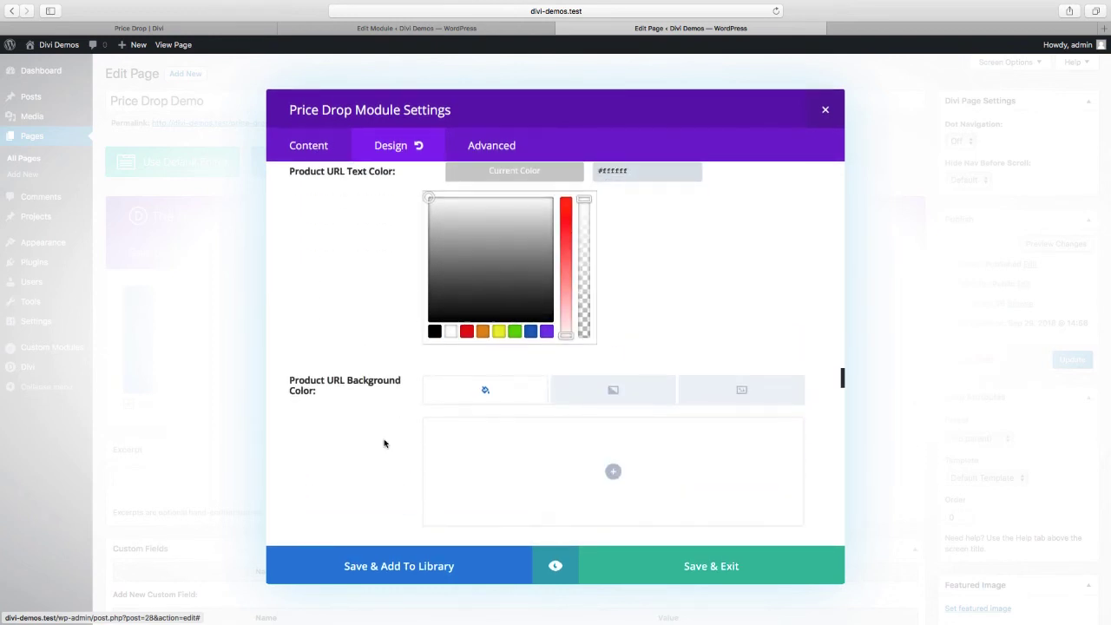
scroll(385, 443, down, 3)
click(512, 376)
scroll(513, 375, down, 5)
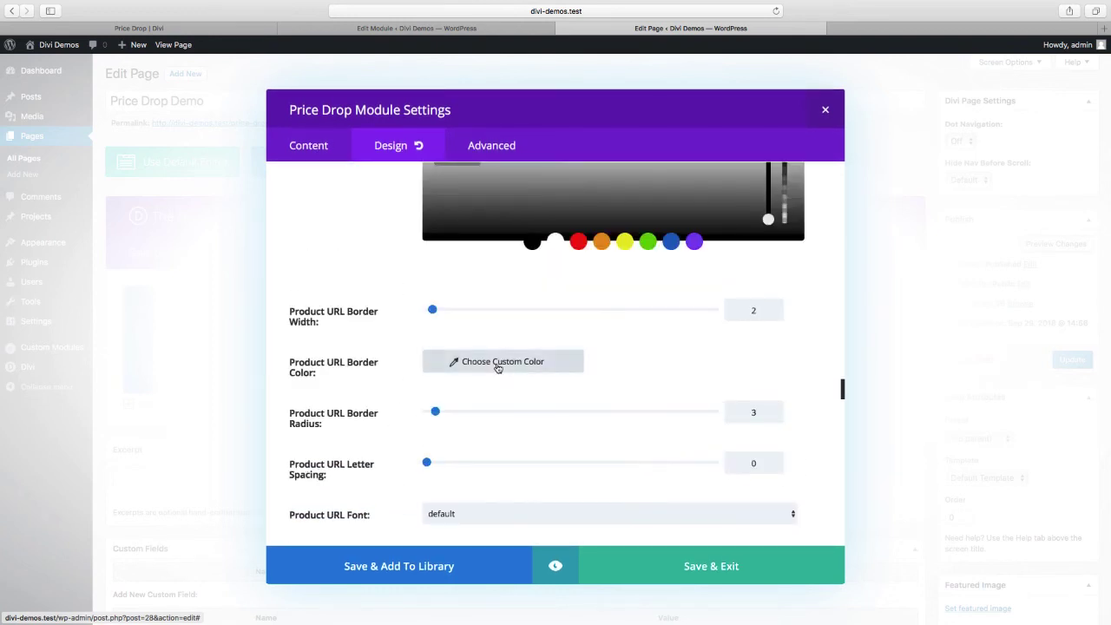
click(497, 363)
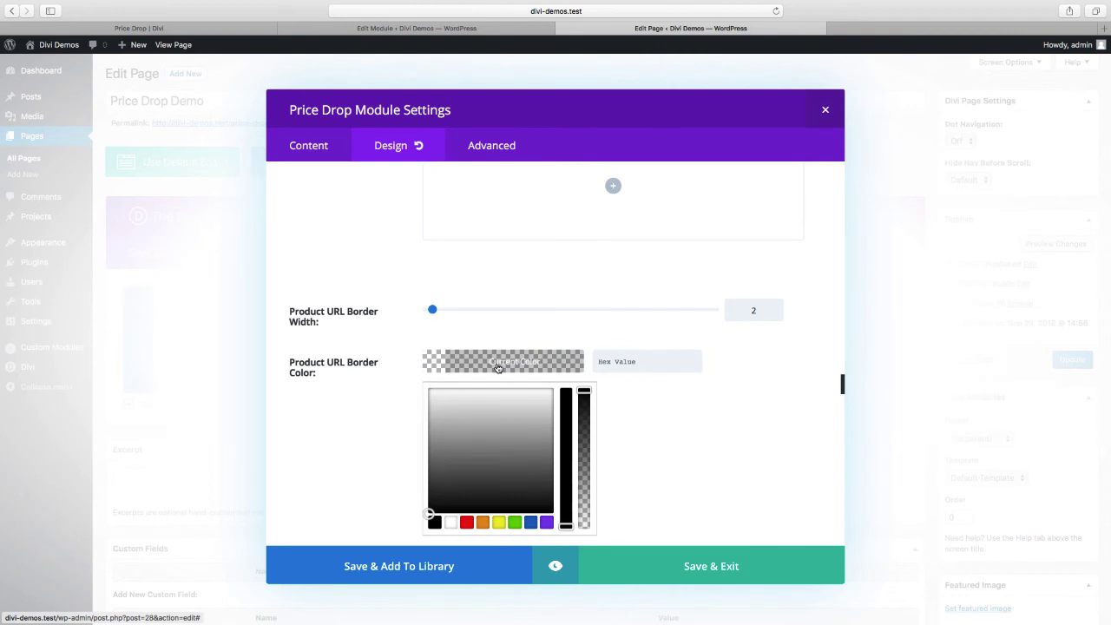
click(436, 524)
Set the Product URL button's background color to purple (#8300e9) and save the module settings.
scroll(345, 418, up, 4)
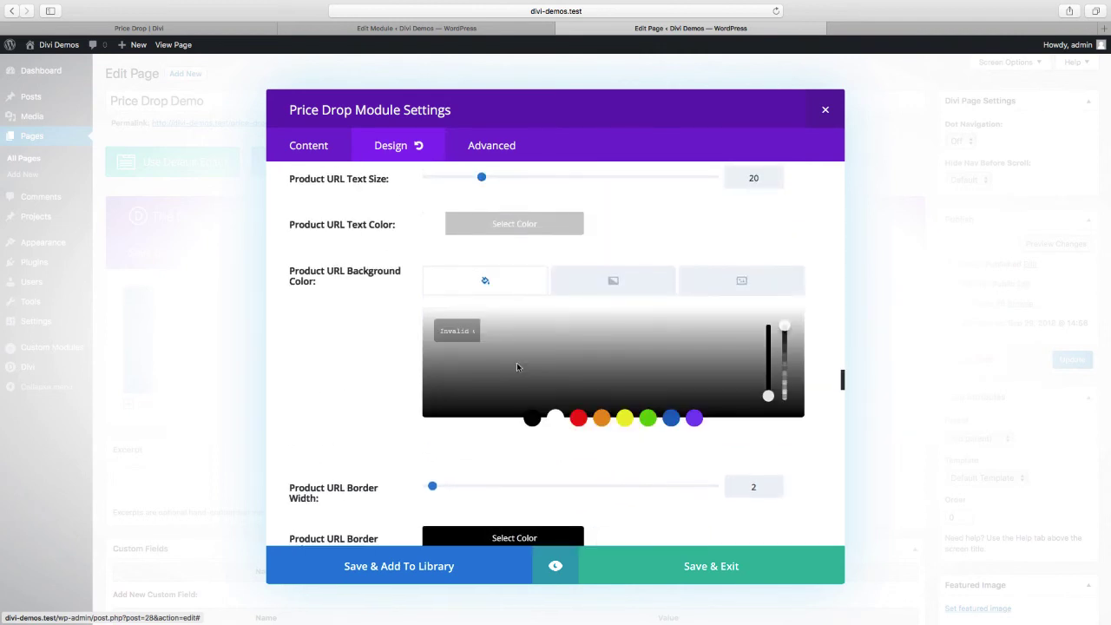
click(690, 421)
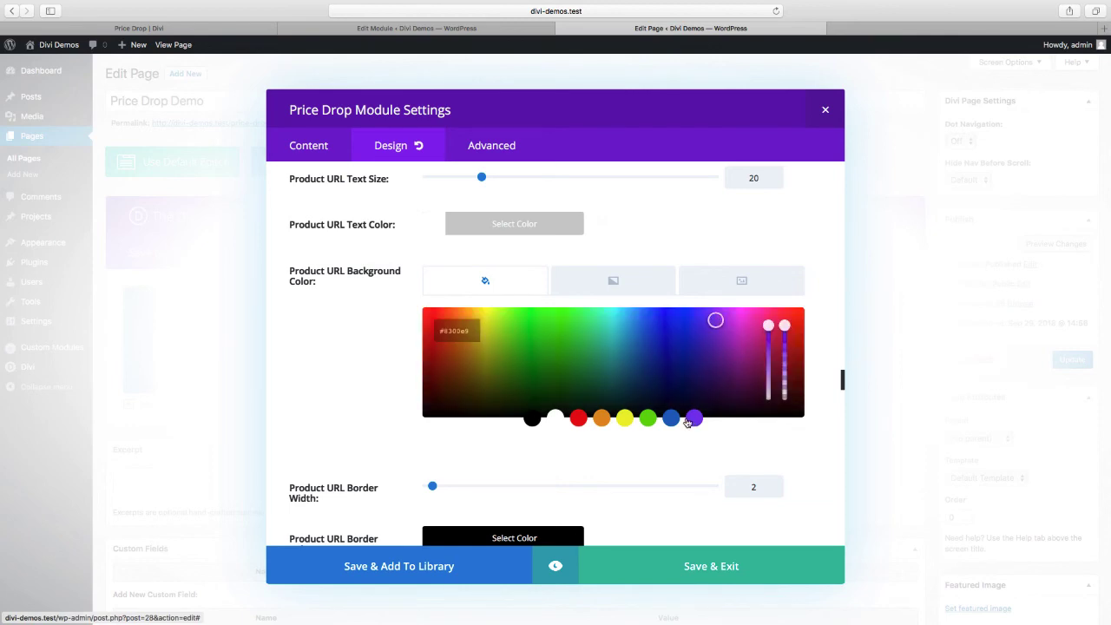
click(702, 574)
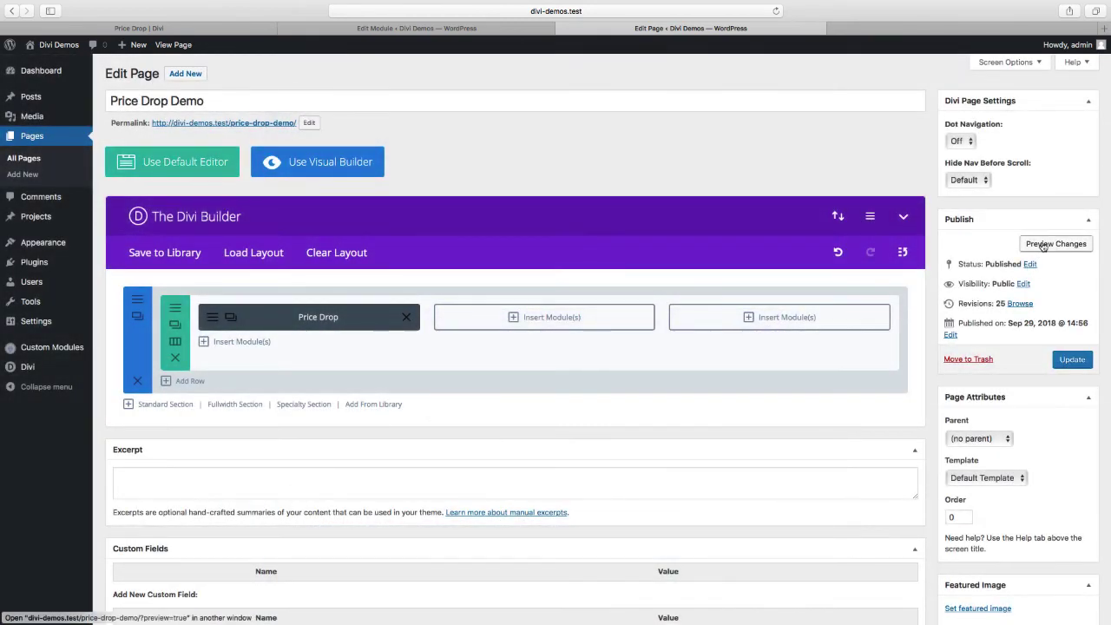
Preview the changes to the Price Drop Demo page.
click(1044, 243)
click(905, 32)
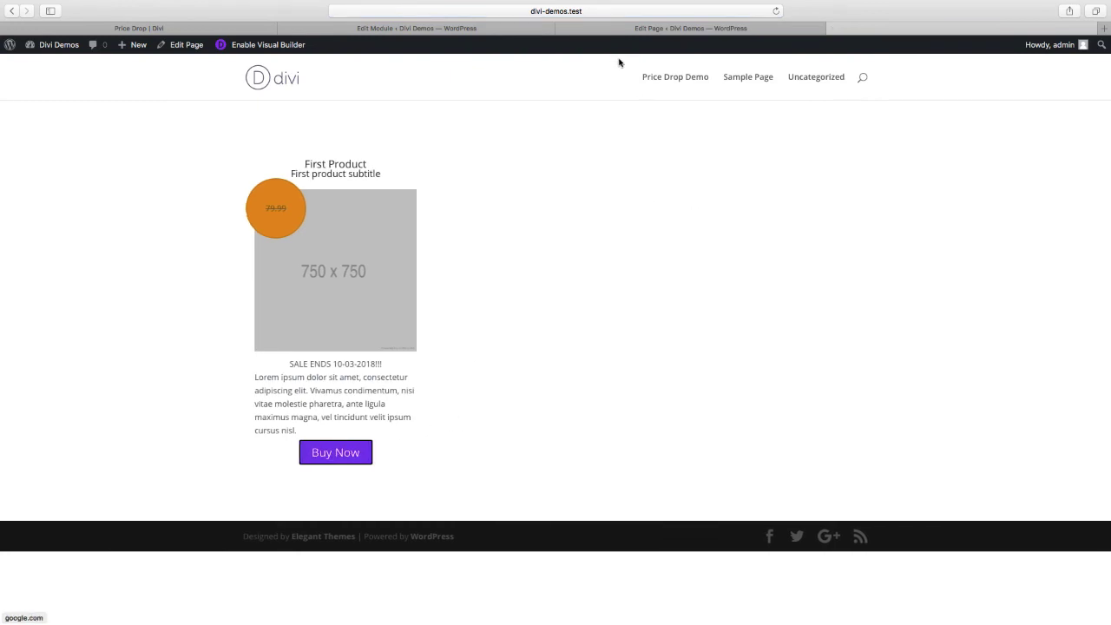
Go to the finished three-product Price Drop page and highlight the Instant ROI bullet of ACME Product One.
click(478, 29)
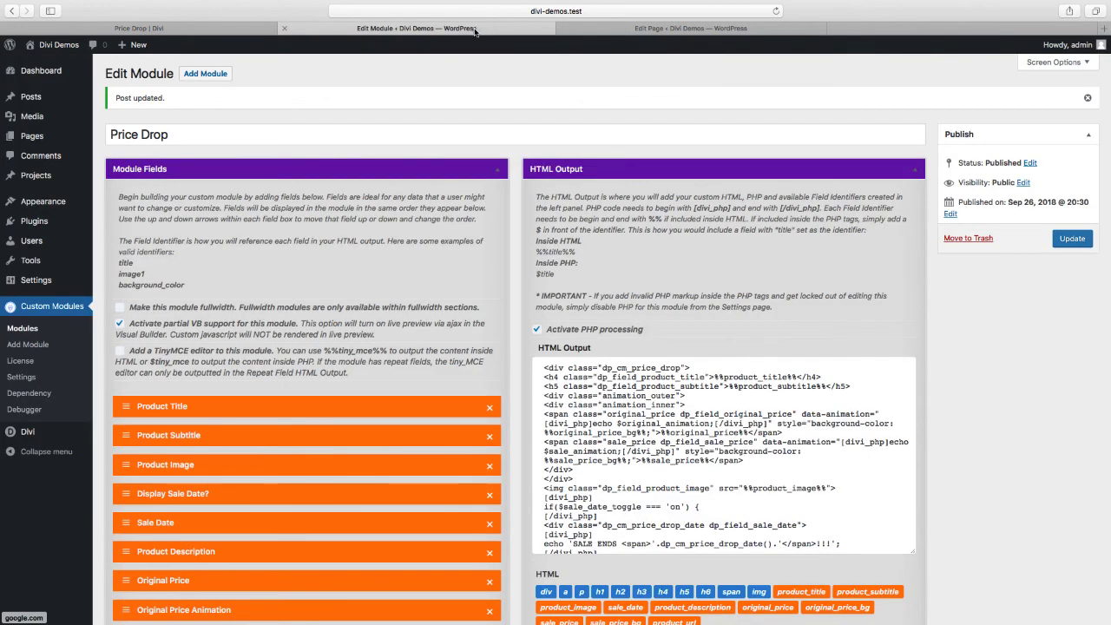
click(249, 31)
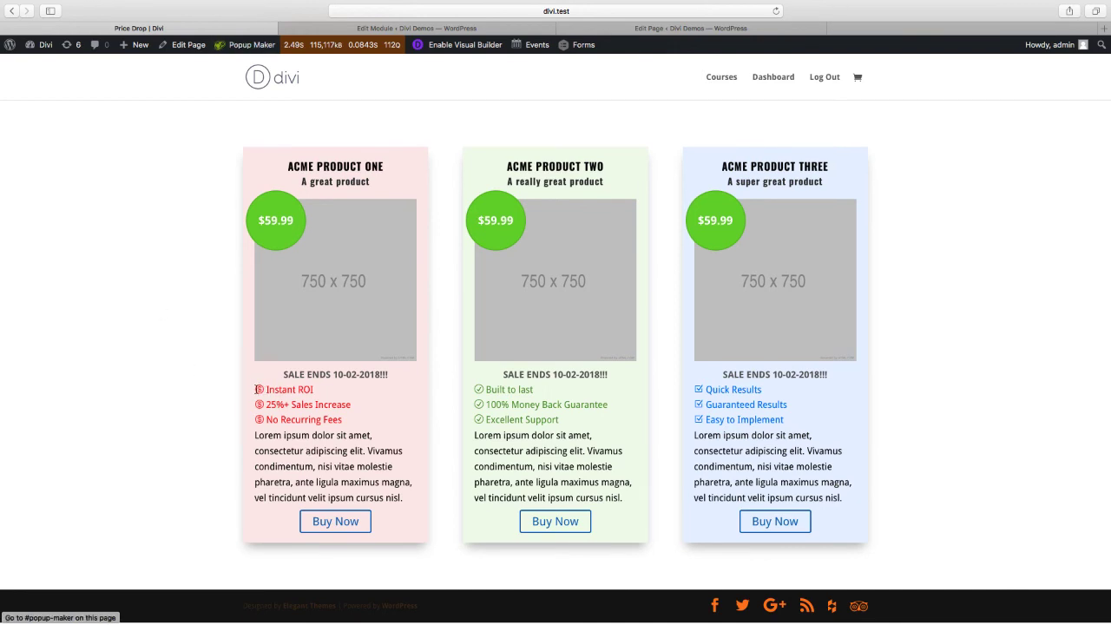
drag(257, 389, 316, 391)
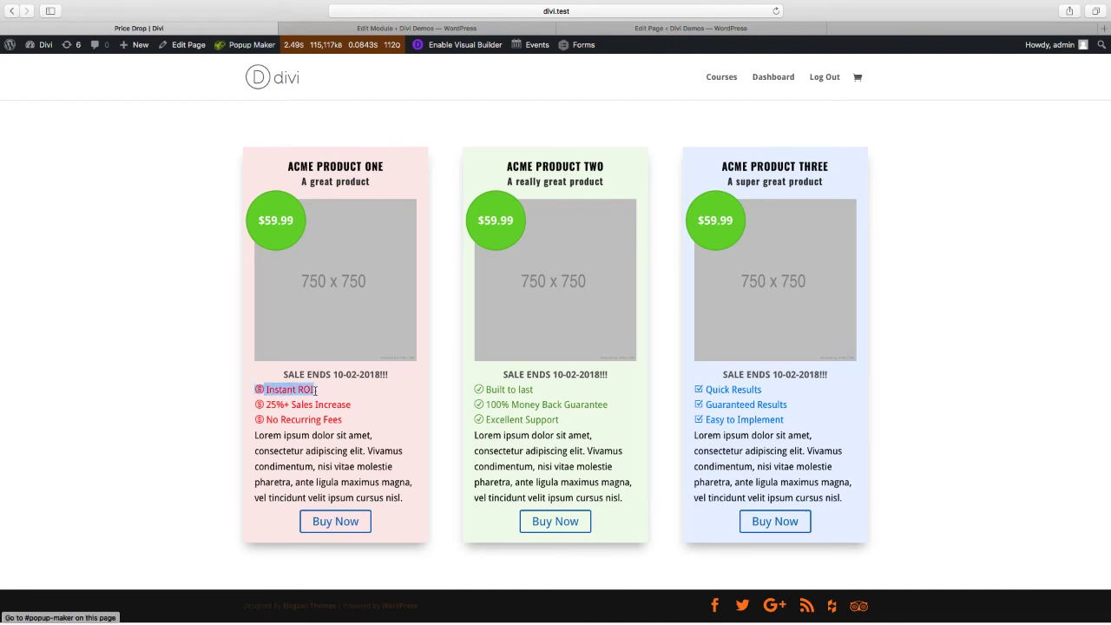